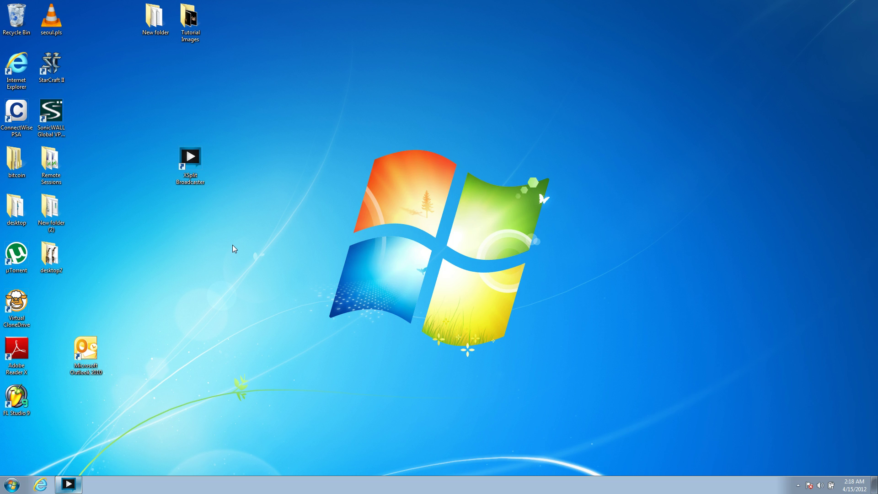
# - Search Google for 'imgburn' and open The Official ImgBurn Website result
pyautogui.click(10, 486)
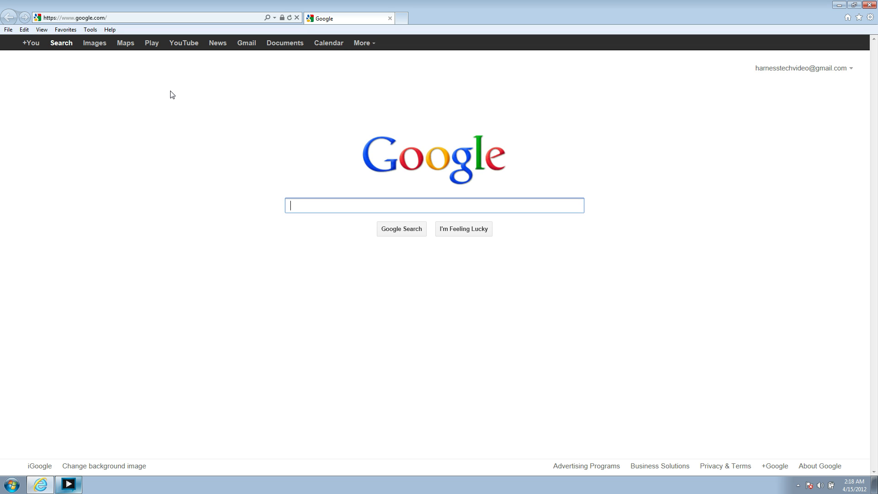
pyautogui.write('imgb')
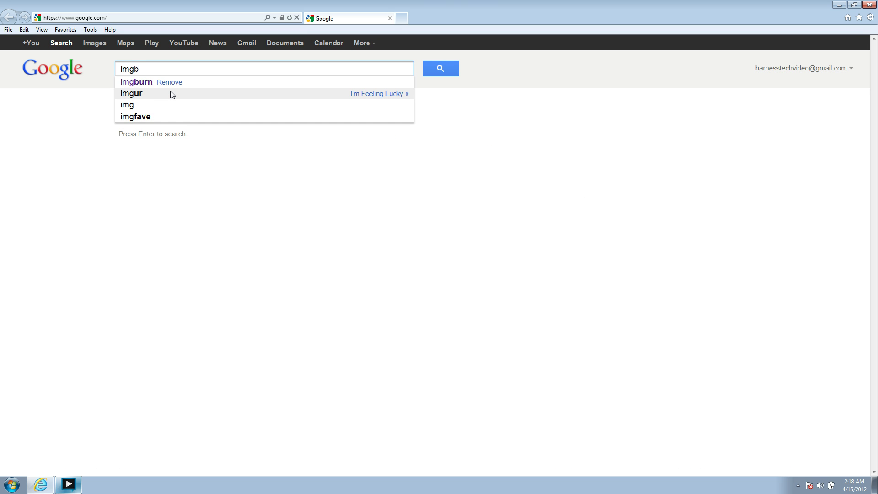
pyautogui.press('Return')
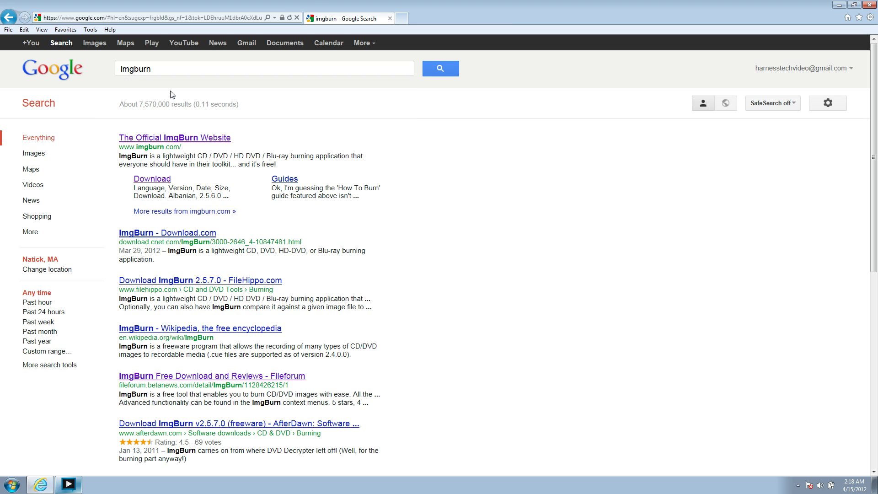
pyautogui.click(163, 138)
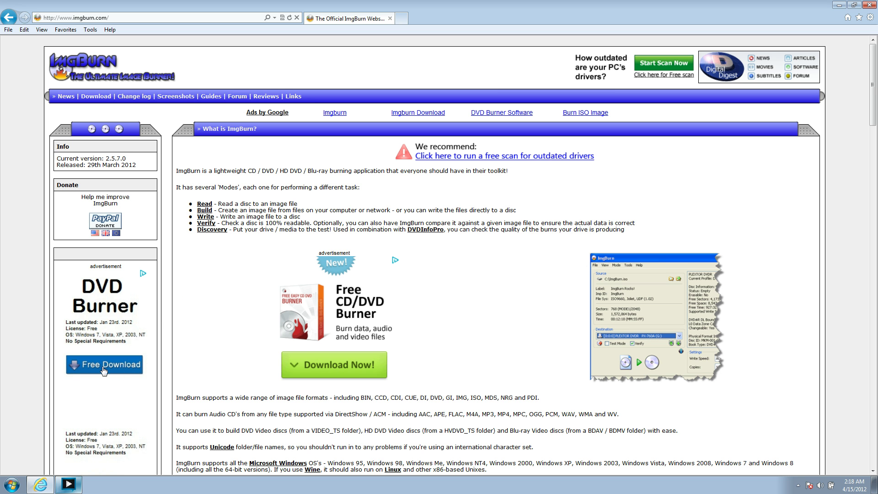
# - Follow the 'Click here to download' link under the ImgBurn v2.5.7.0 Released news item
pyautogui.scroll(-5, 305, 371)
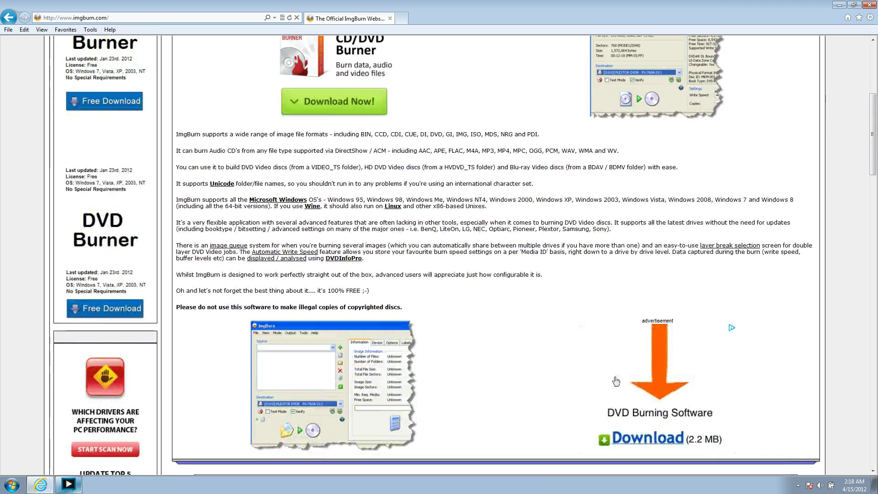
pyautogui.scroll(4, 369, 346)
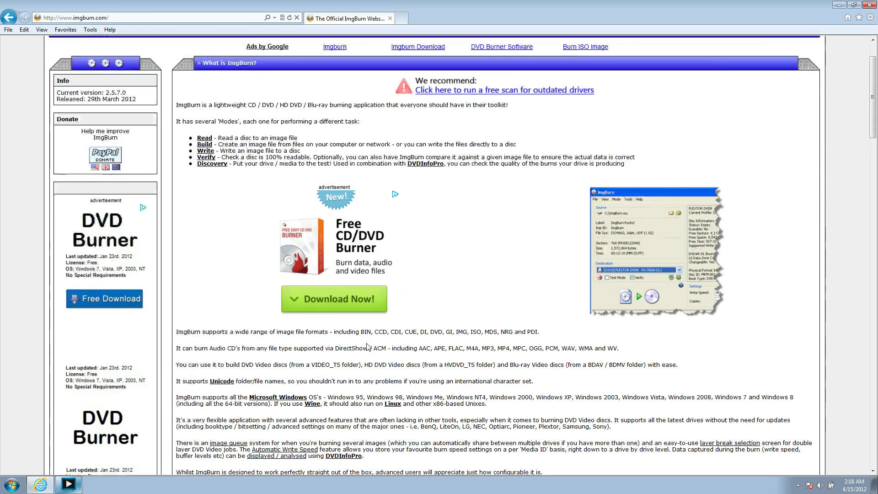
pyautogui.scroll(2, 367, 346)
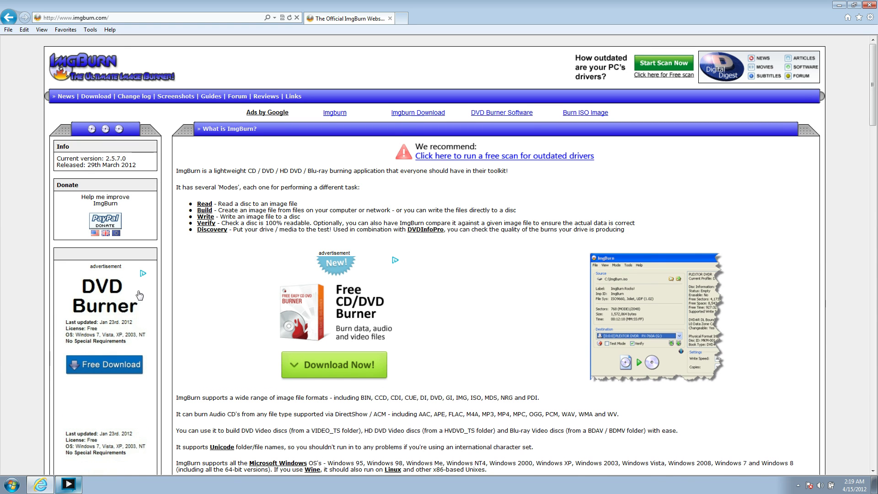
pyautogui.scroll(-3, 140, 295)
pyautogui.scroll(-7, 198, 317)
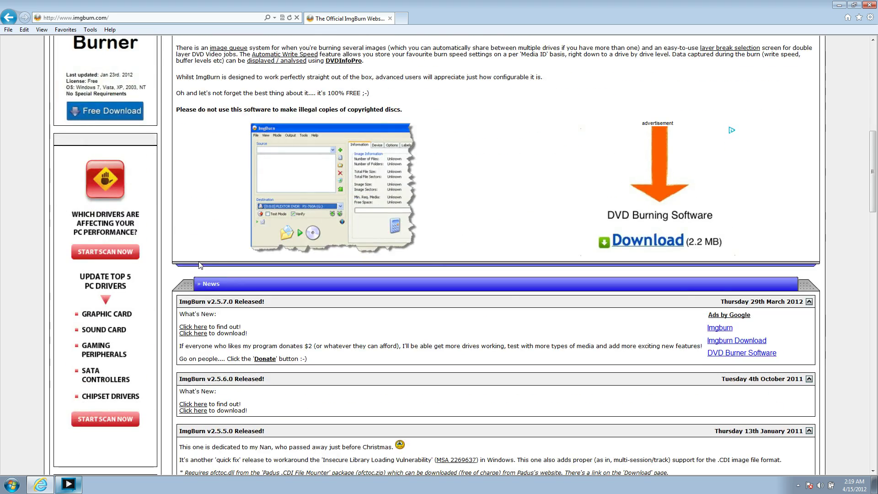
pyautogui.scroll(-1, 204, 256)
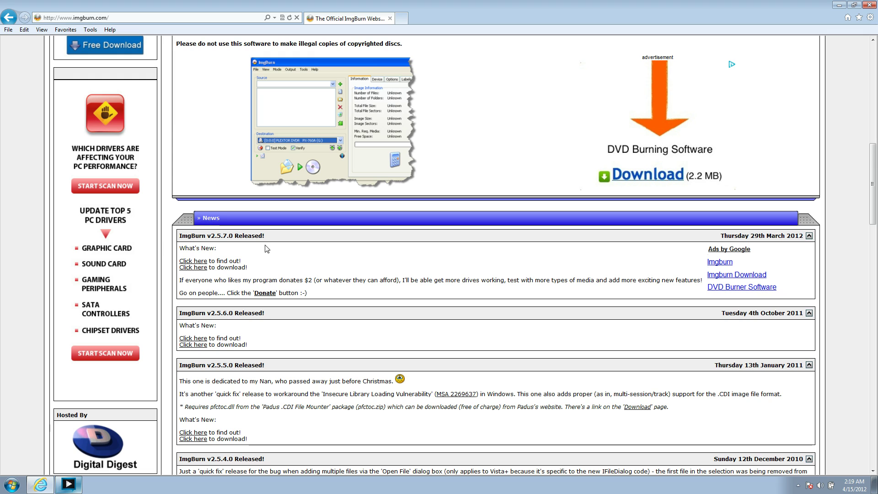
pyautogui.click(199, 269)
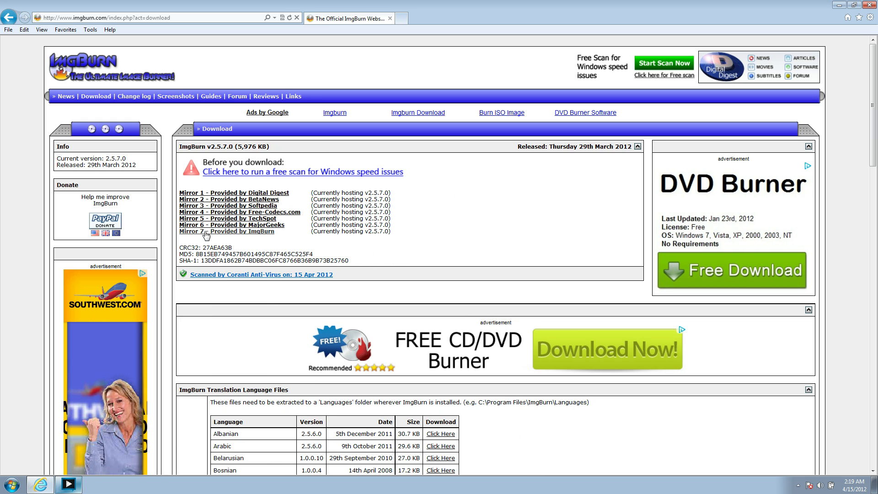
# - Download SetupImgBurn_2.5.7.0.exe from Mirror 7 to the Desktop and show its progress in View Downloads
pyautogui.moveTo(209, 232); pyautogui.dragTo(252, 240)
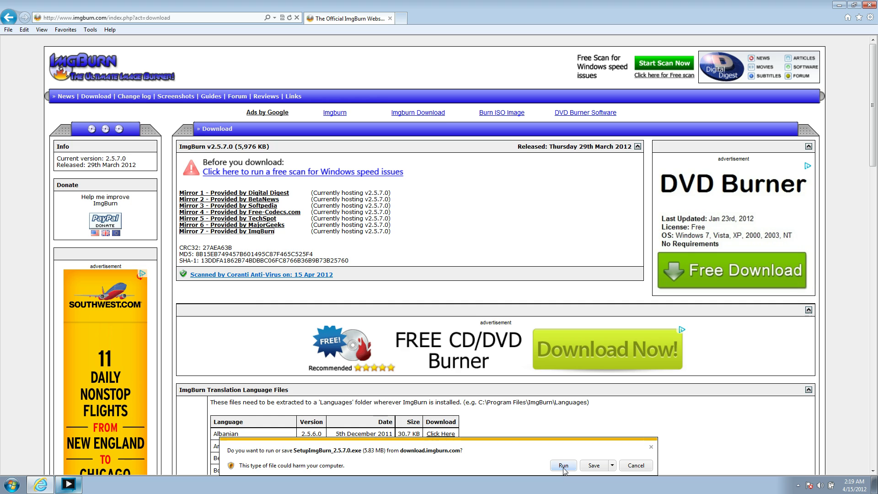
pyautogui.click(612, 465)
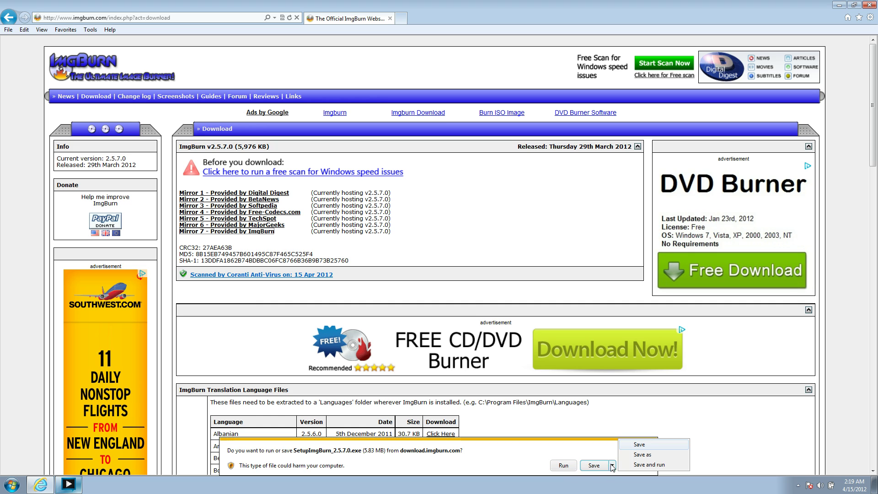
pyautogui.click(634, 458)
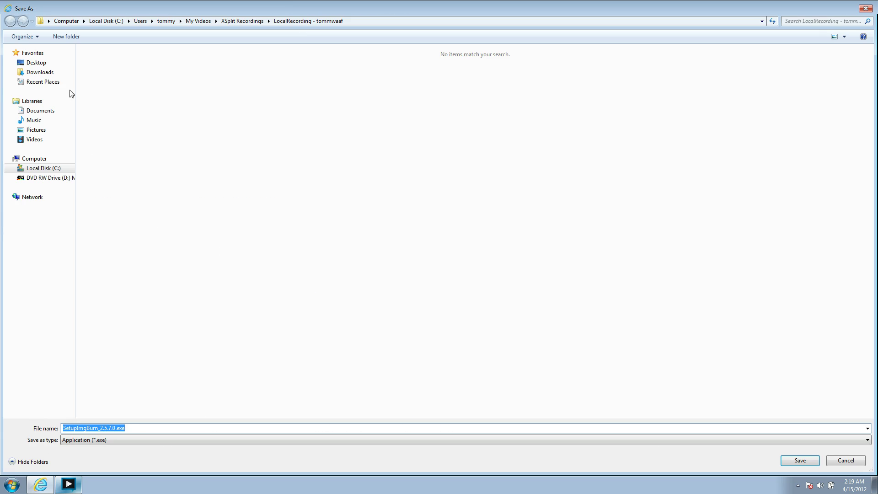
pyautogui.click(46, 63)
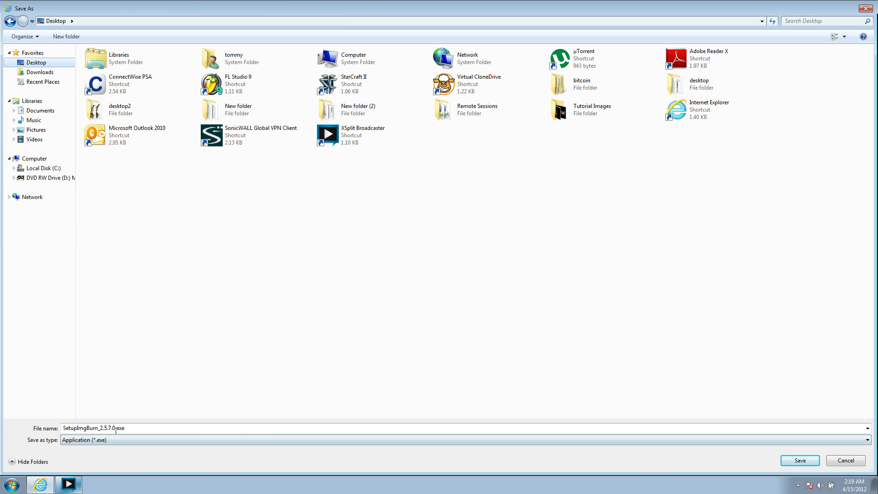
pyautogui.click(801, 462)
pyautogui.click(614, 465)
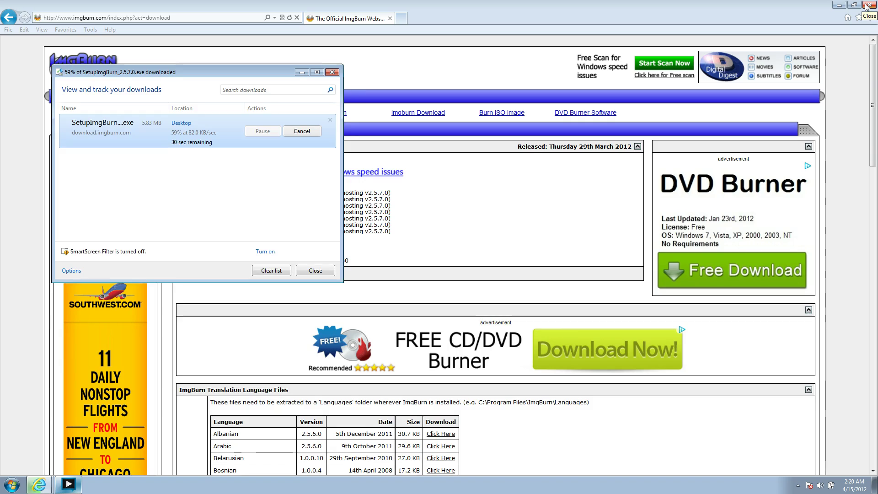
# - Close Internet Explorer and move the View Downloads window toward the screen centre
pyautogui.click(866, 7)
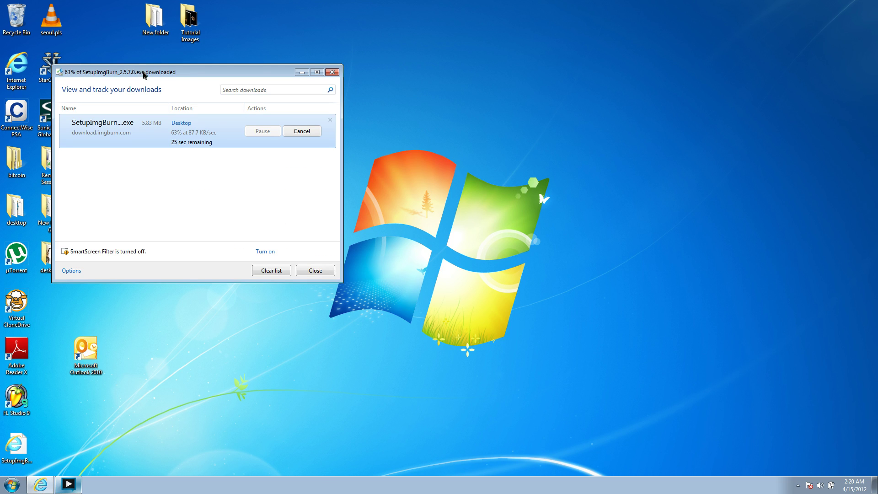
pyautogui.moveTo(142, 74); pyautogui.dragTo(391, 68)
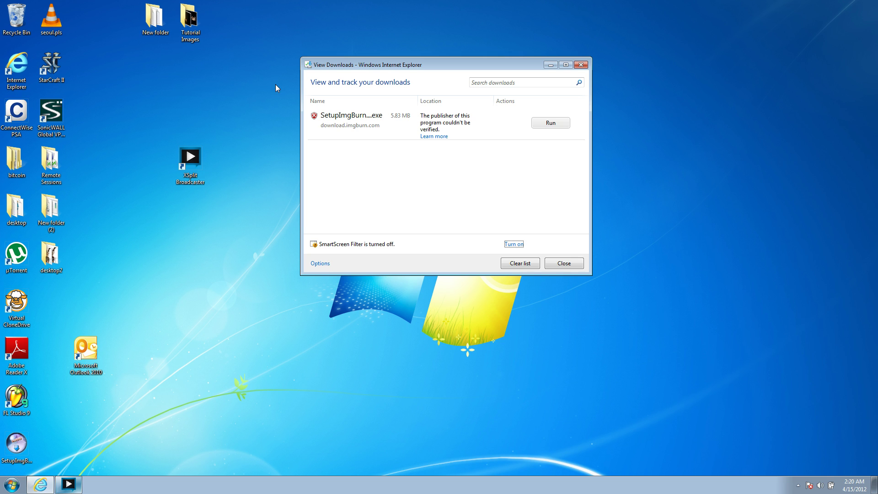
# - Launch the downloaded ImgBurn installer and close the downloads list
pyautogui.click(537, 125)
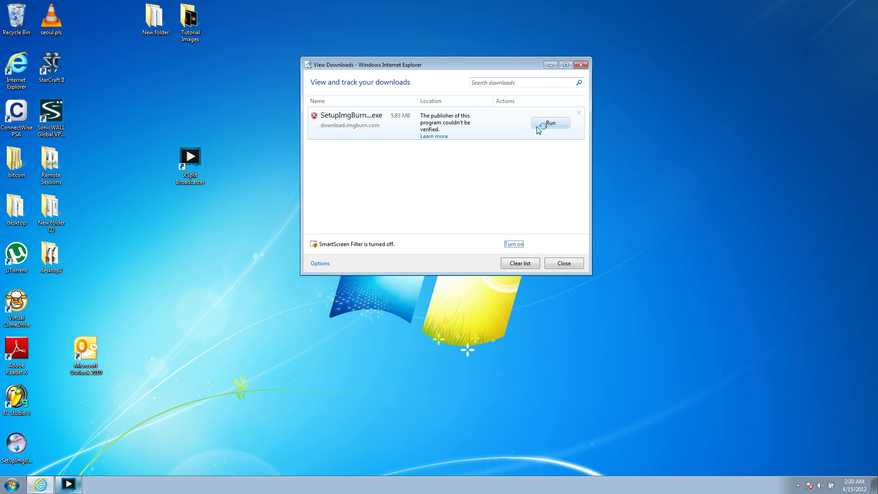
pyautogui.rightClick(467, 121)
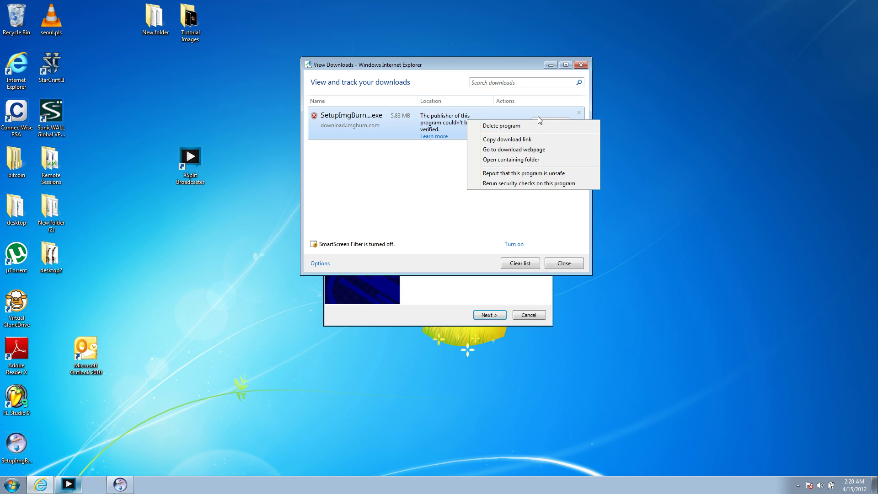
pyautogui.click(579, 66)
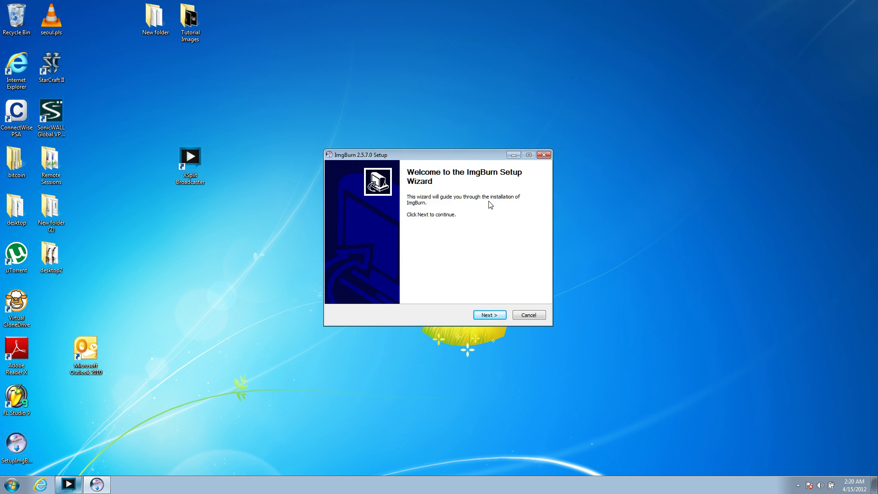
# - Accept the licence and keep default components, install folder and Start Menu folder
pyautogui.click(489, 315)
pyautogui.click(378, 295)
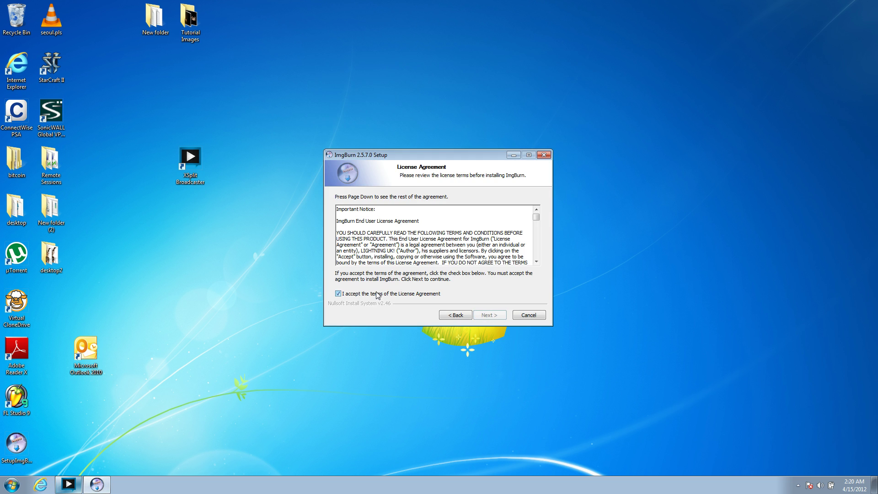
pyautogui.press('Return')
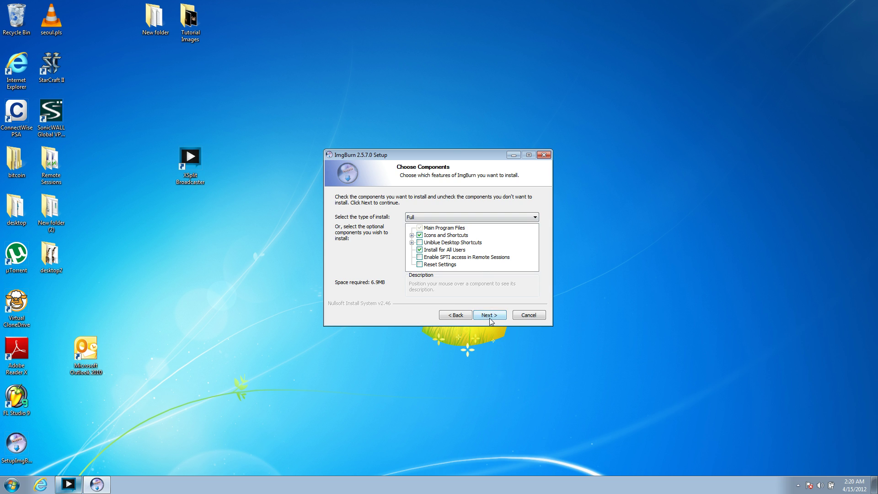
pyautogui.click(489, 321)
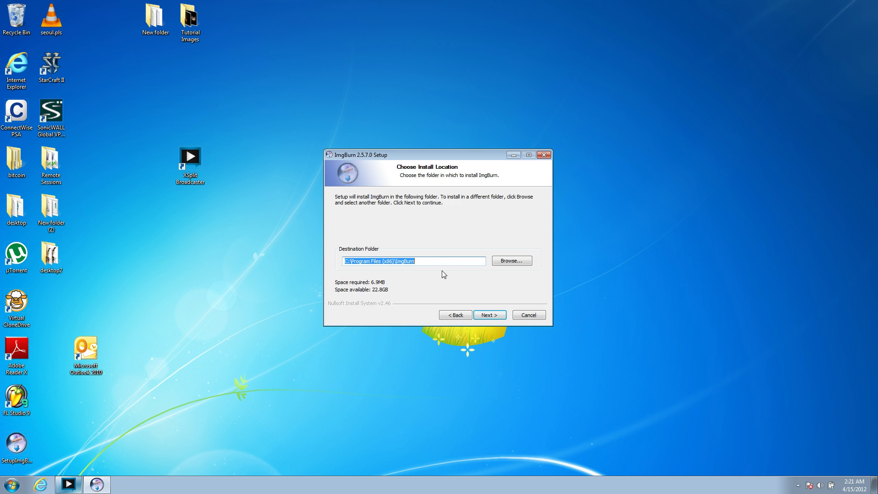
pyautogui.click(488, 315)
pyautogui.click(494, 318)
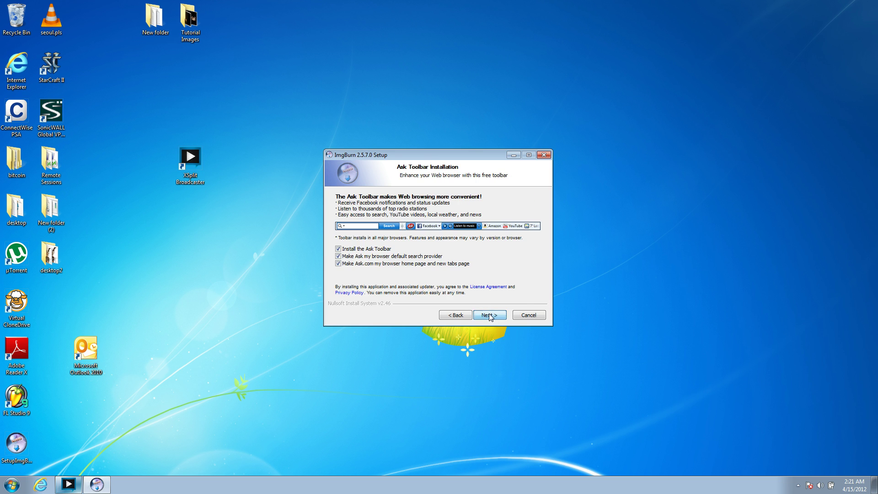
# - Skip the Ask Toolbar, install, and allow periodic checks for newer versions
pyautogui.click(338, 249)
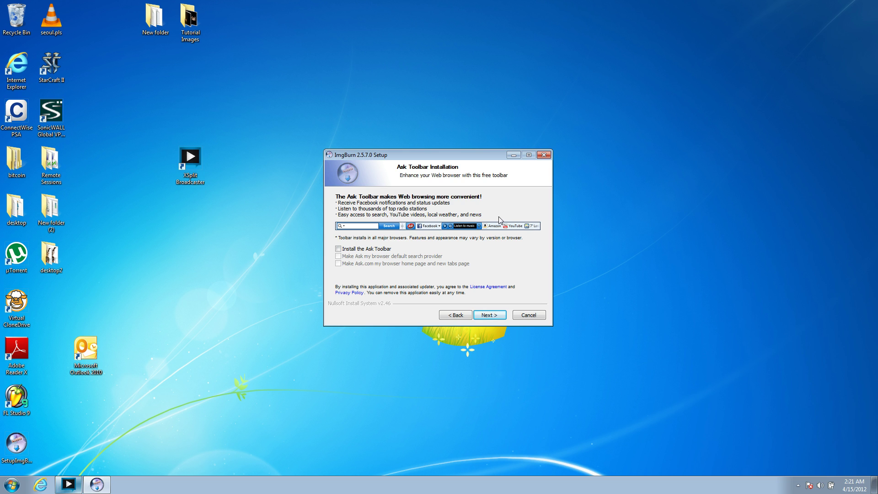
pyautogui.click(483, 316)
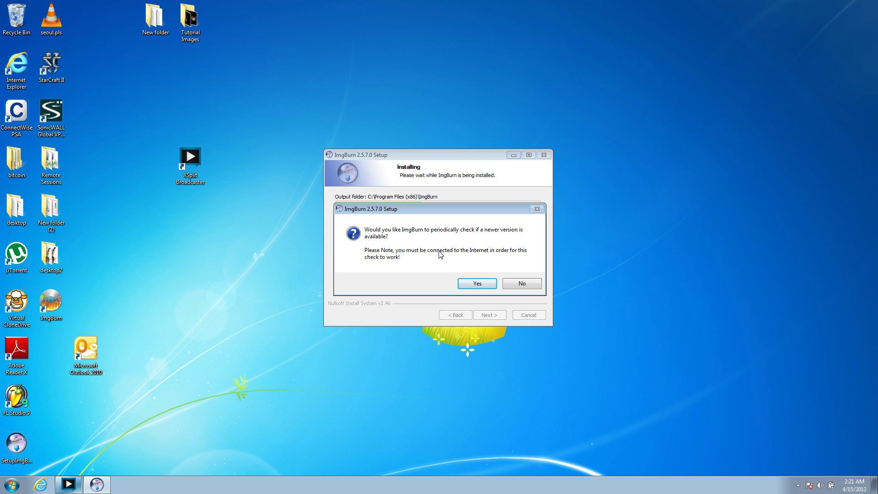
pyautogui.click(476, 282)
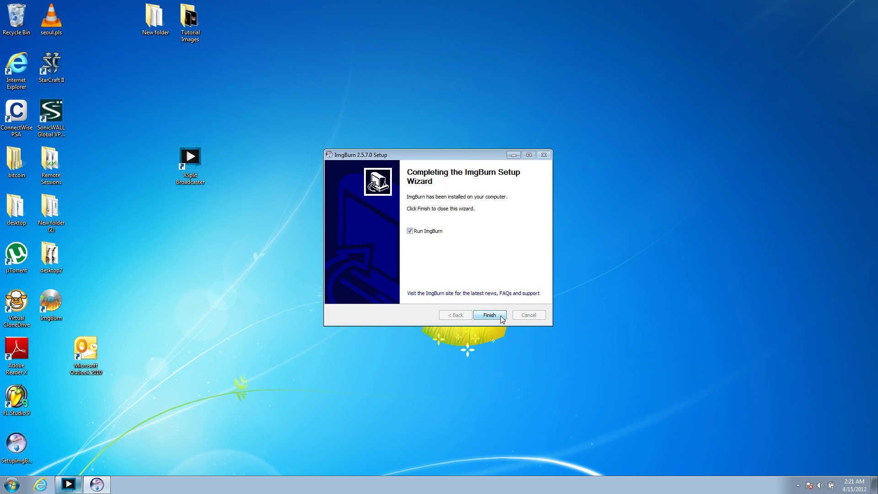
# - Finish setup with Run ImgBurn checked and choose 'Create image file from disc' mode
pyautogui.click(502, 319)
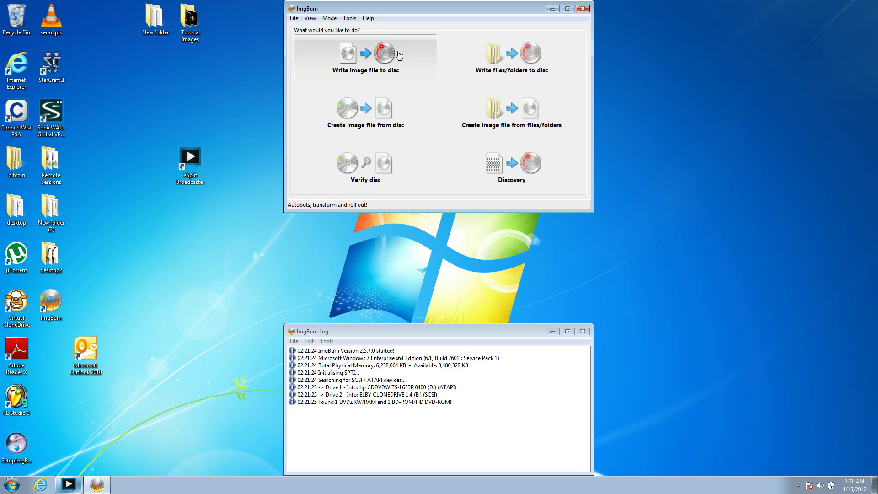
pyautogui.click(387, 123)
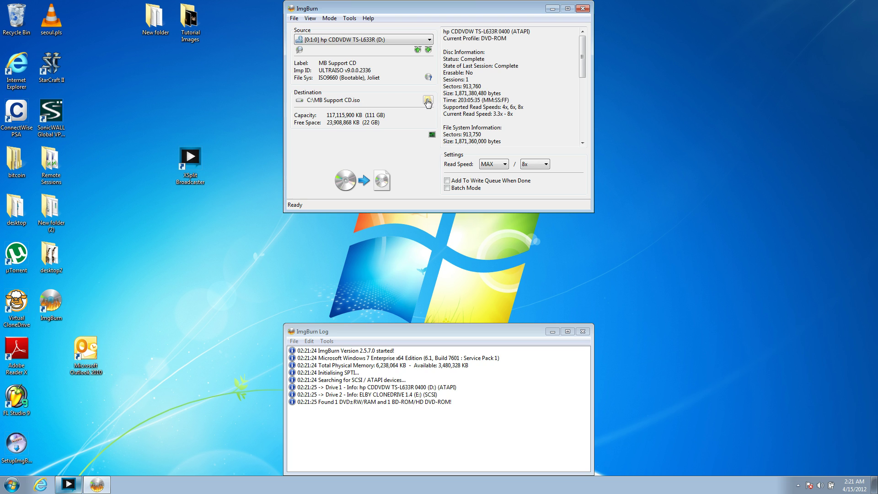
# - Save the image destination as TestDVDfile.iso in the Desktop folder
pyautogui.click(428, 101)
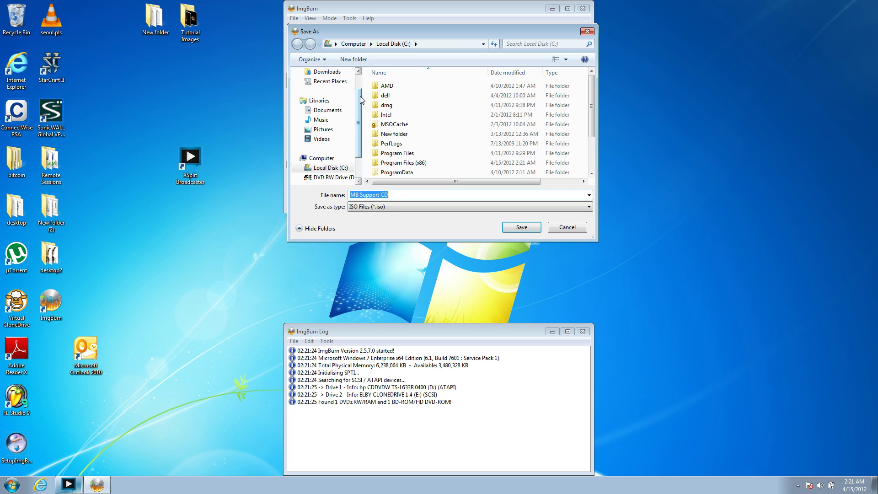
pyautogui.moveTo(360, 100); pyautogui.dragTo(351, 78)
pyautogui.click(324, 85)
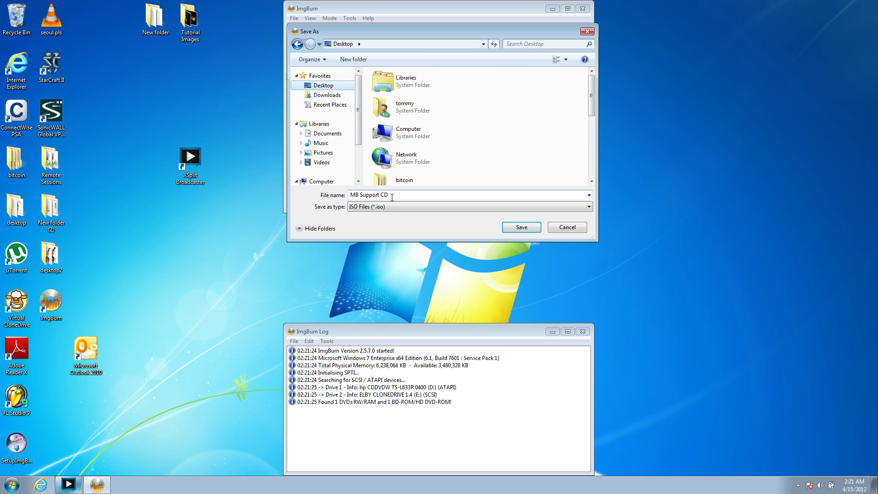
pyautogui.write('TestDVDfi')
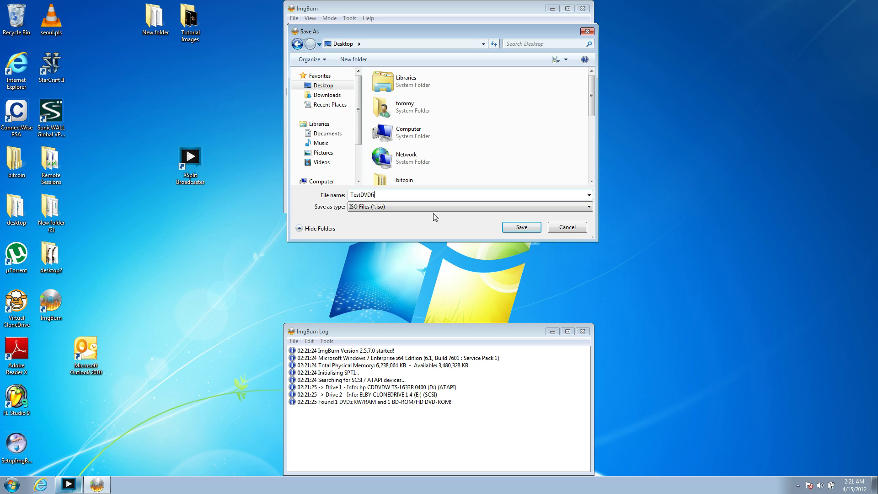
pyautogui.write('le')
pyautogui.click(522, 228)
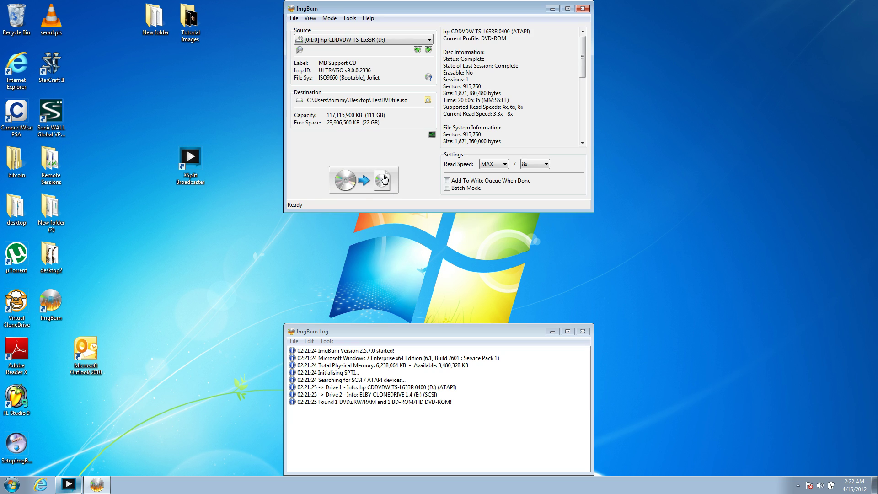
# - Start reading the MB Support CD into TestDVDfile.iso, then minimize ImgBurn
pyautogui.click(354, 186)
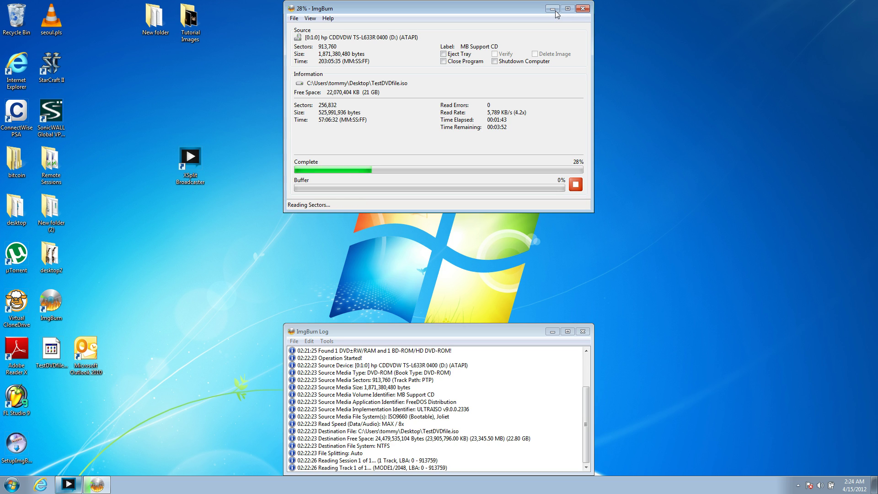
pyautogui.click(553, 9)
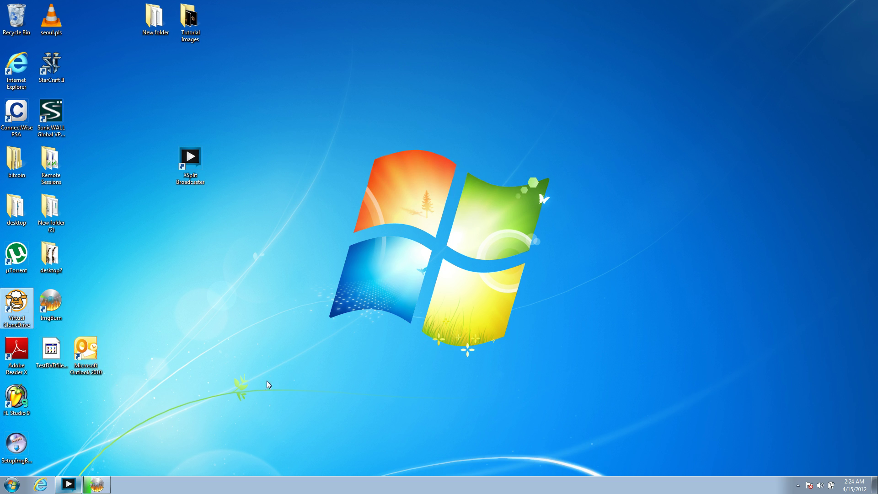
pyautogui.press('super')
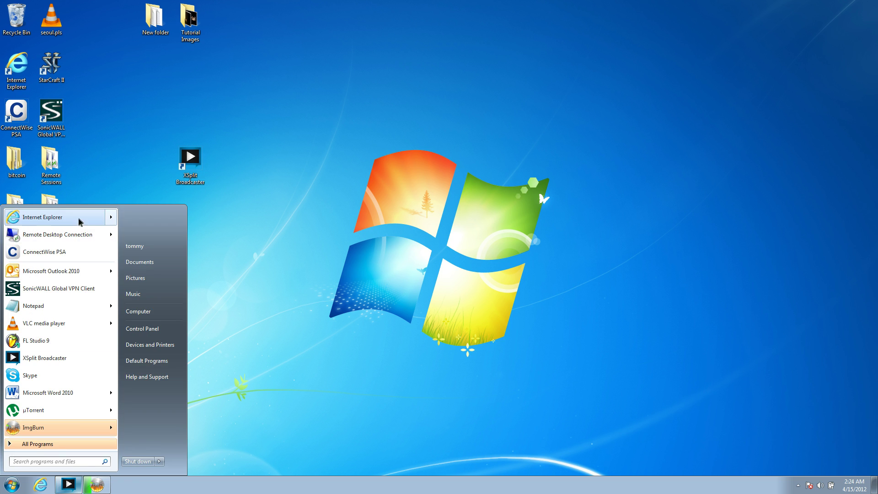
pyautogui.click(43, 217)
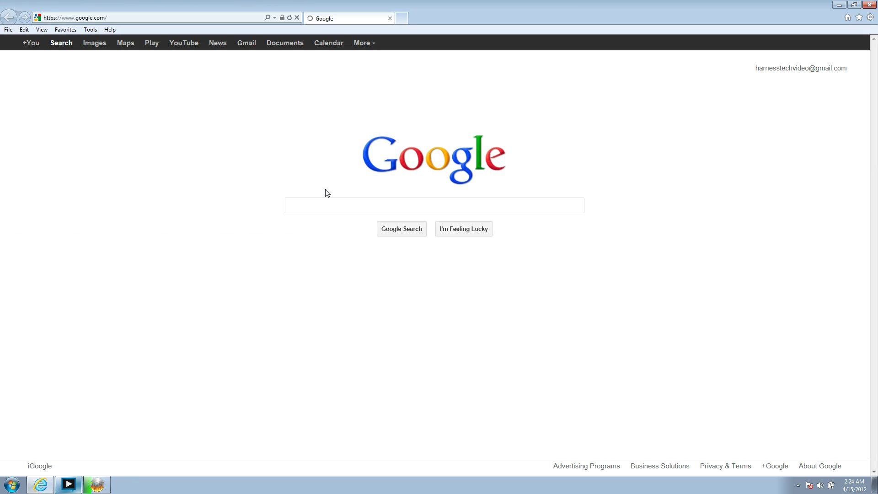
pyautogui.write('virt')
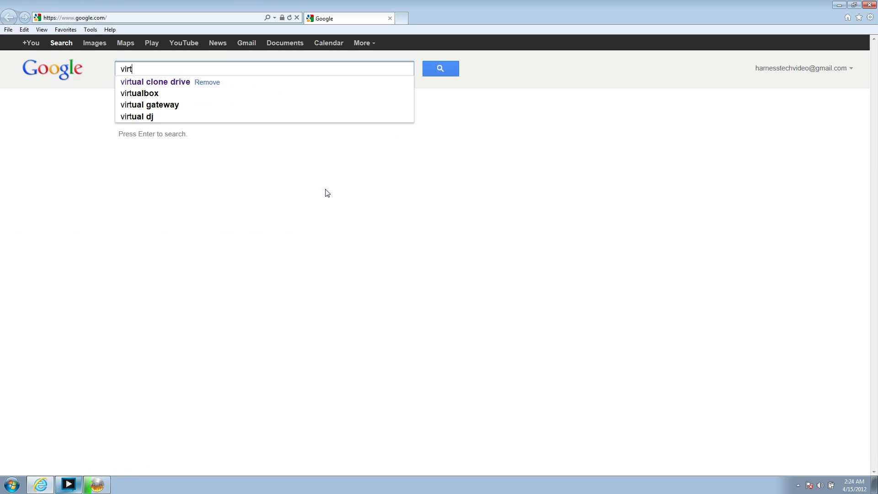
pyautogui.write('ual clone drive')
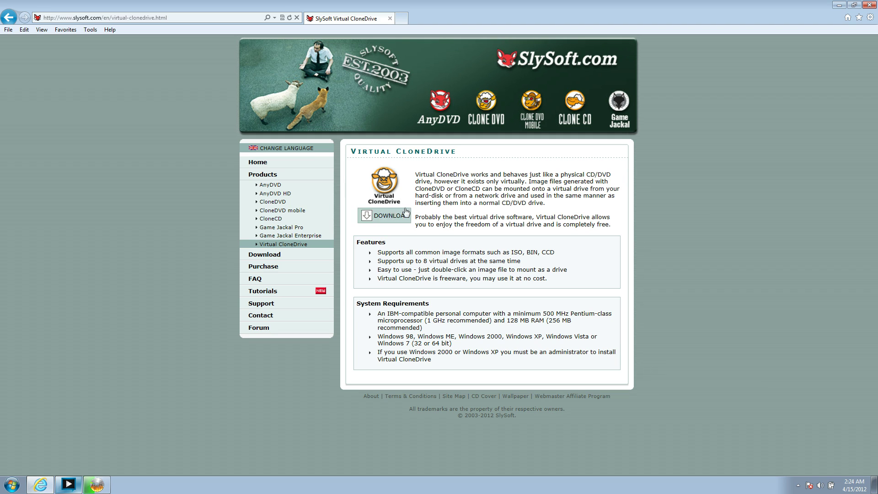
pyautogui.click(369, 216)
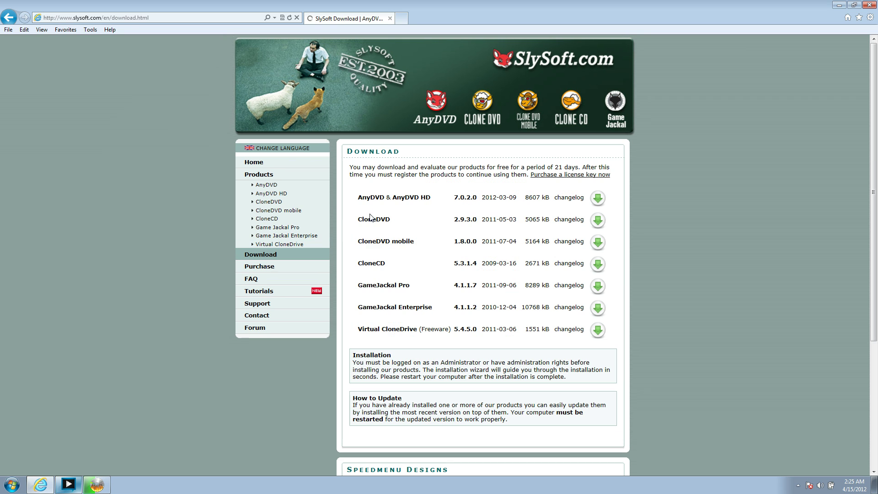
pyautogui.moveTo(448, 331); pyautogui.dragTo(367, 329)
pyautogui.click(413, 342)
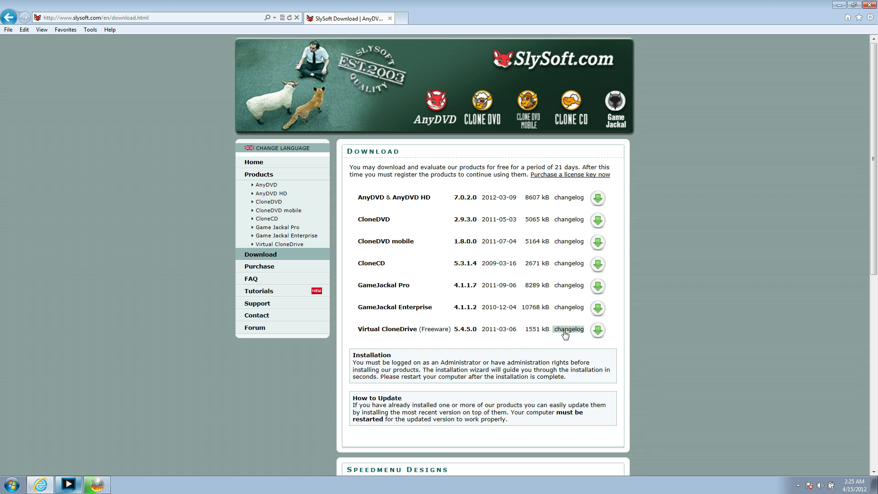
pyautogui.click(597, 330)
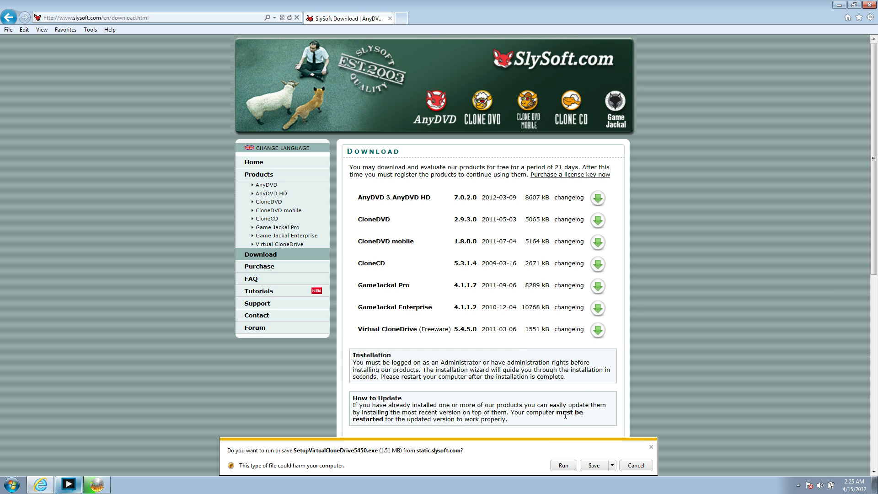
pyautogui.click(635, 465)
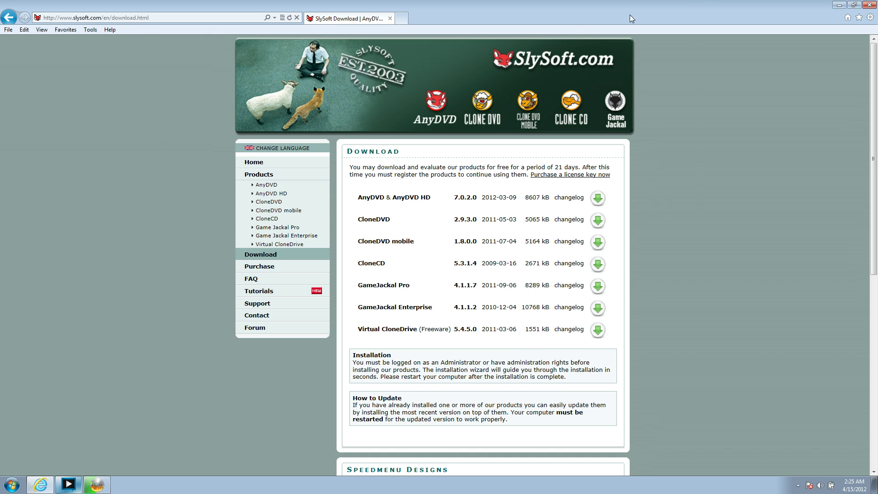
pyautogui.click(869, 5)
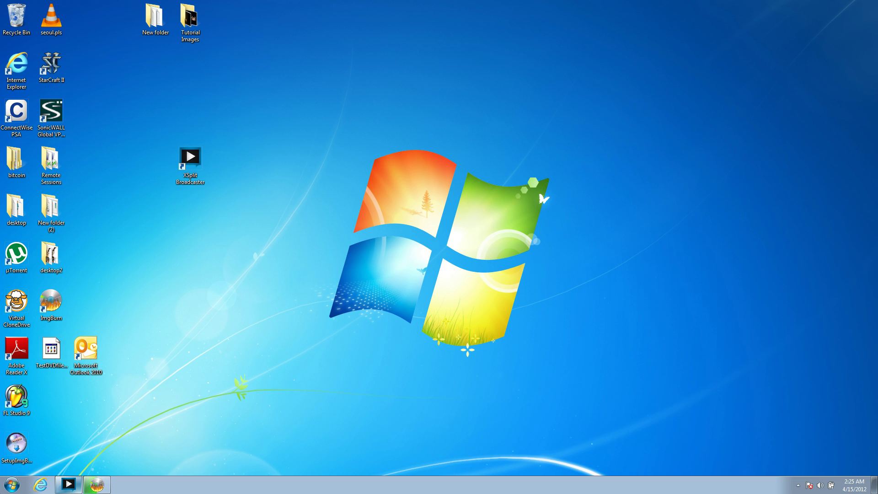
# - Open Computer full screen and inspect the BD-ROM (E:) and DVD RW (D:) drives
pyautogui.press('super')
pyautogui.click(162, 317)
pyautogui.doubleClick(498, 116)
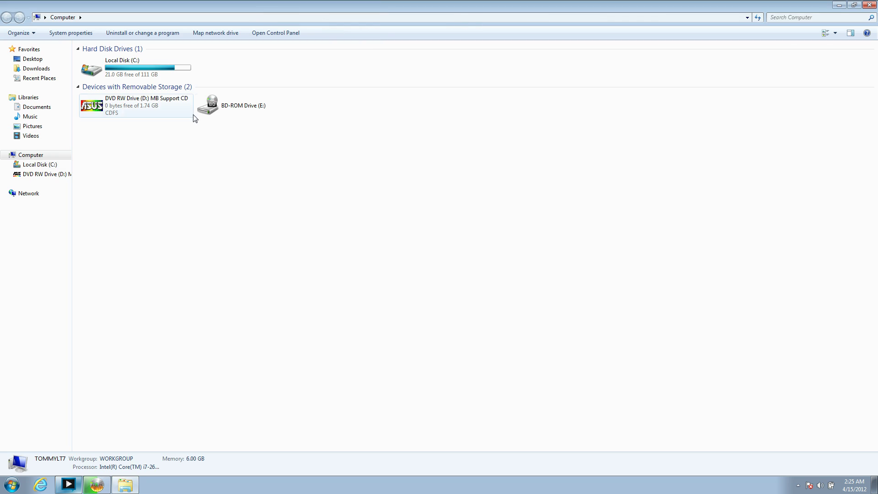
pyautogui.click(204, 111)
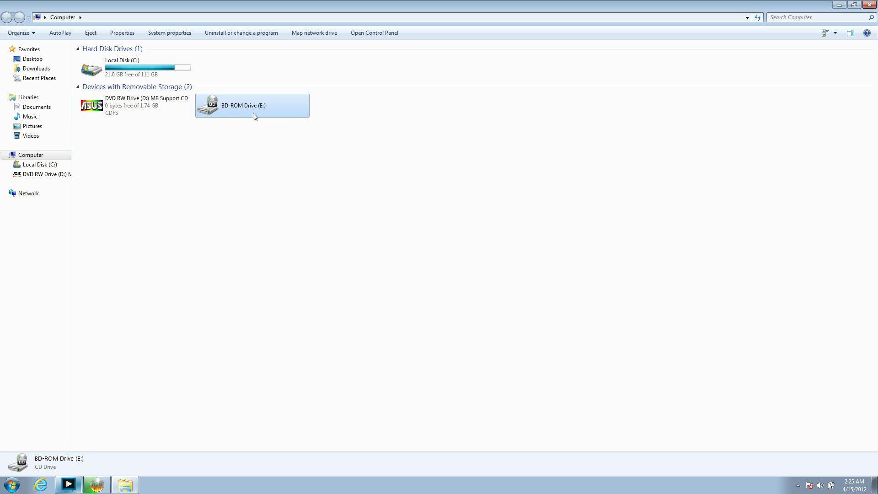
pyautogui.click(115, 101)
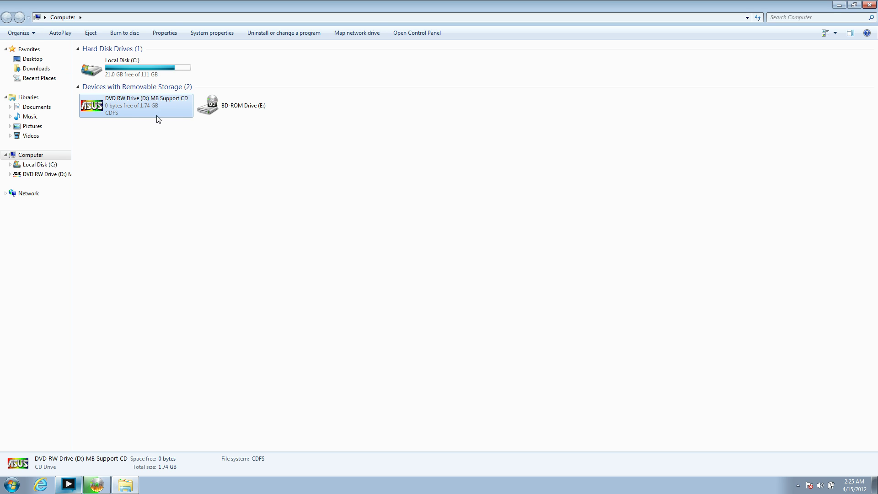
pyautogui.click(209, 106)
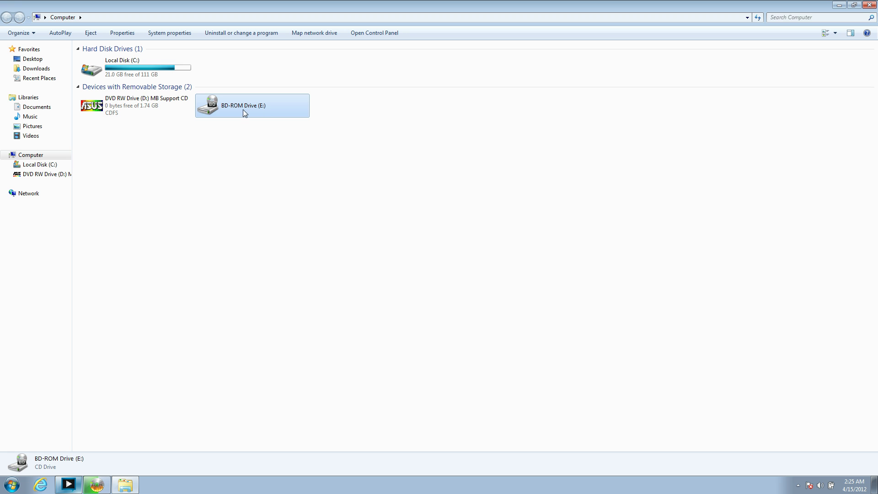
# - Restore the Computer window to a smaller size and dismiss the BD-ROM Drive (E:) menu
pyautogui.doubleClick(277, 4)
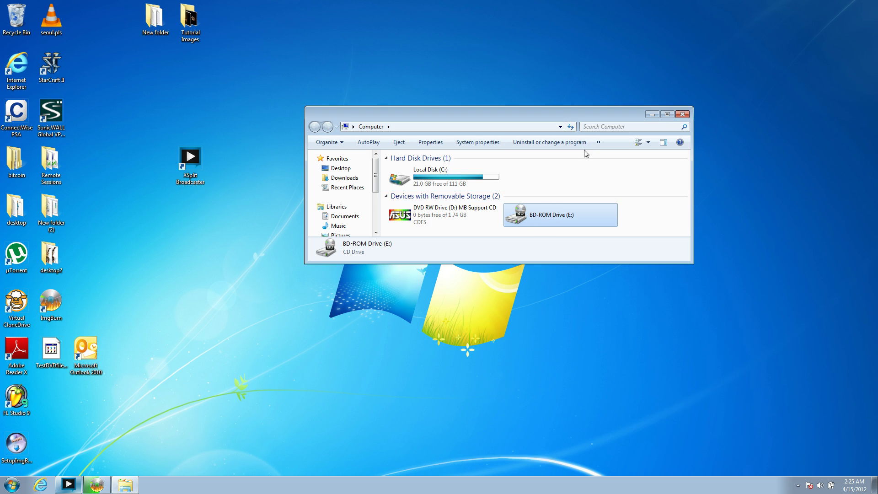
pyautogui.rightClick(544, 214)
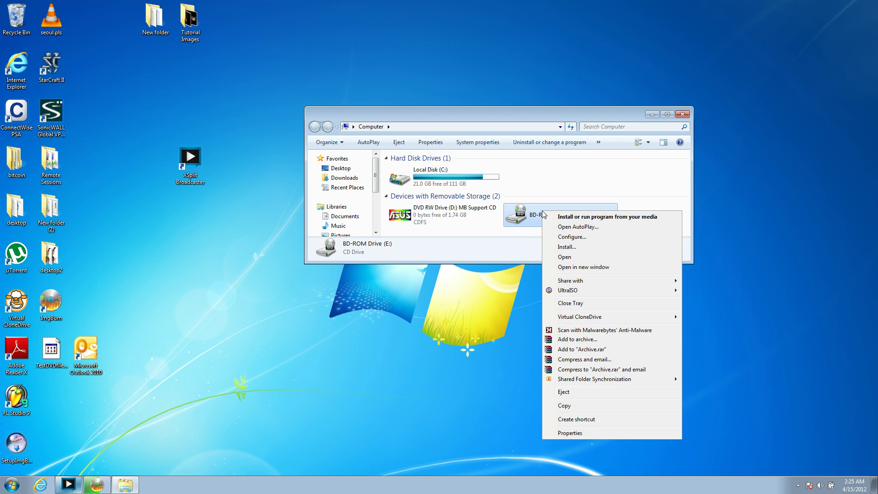
pyautogui.click(191, 224)
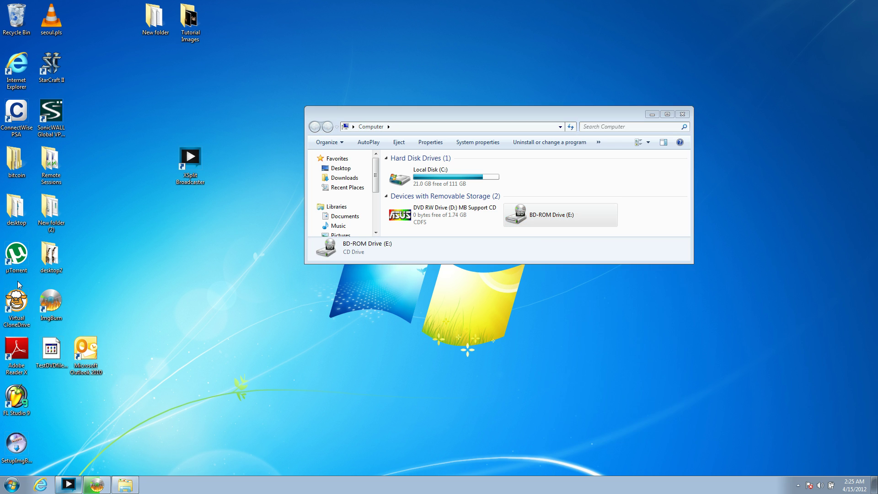
# - Close the Computer window and bring up the options for TestDVDfile.iso on the desktop
pyautogui.click(682, 114)
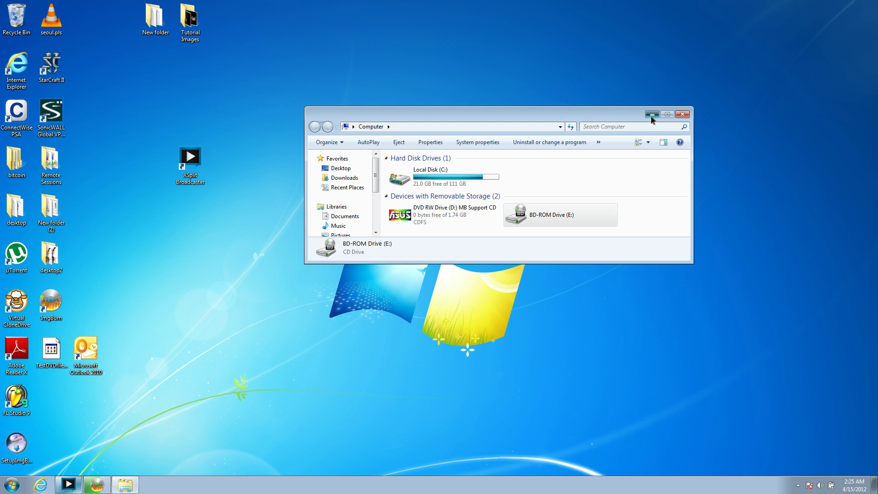
pyautogui.click(61, 357)
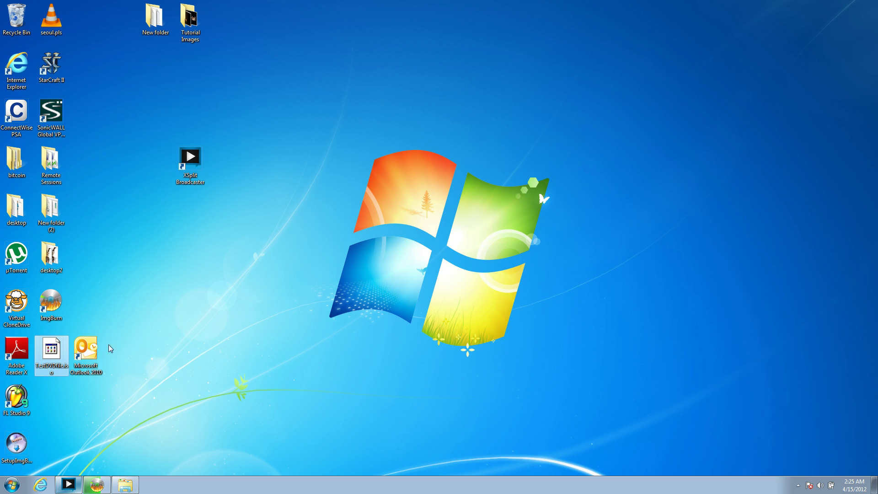
pyautogui.rightClick(64, 356)
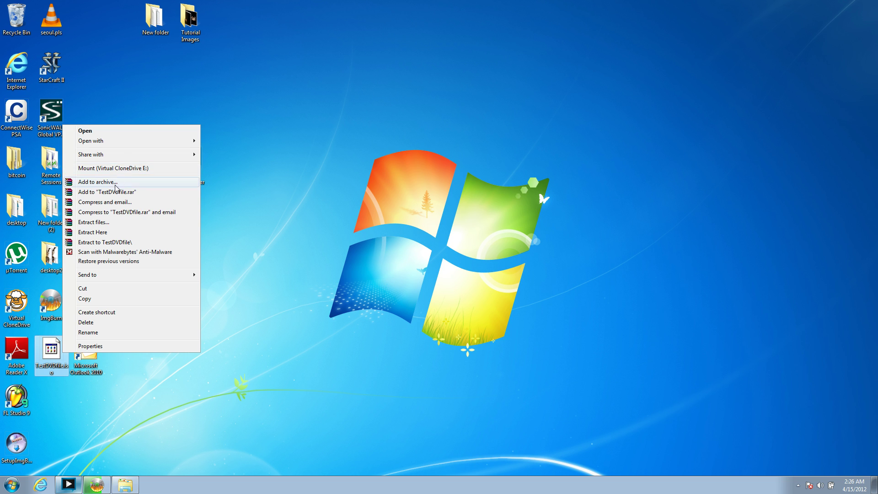
# - Reopen Computer from the Start menu, clear the drive selection, and close it
pyautogui.press('super')
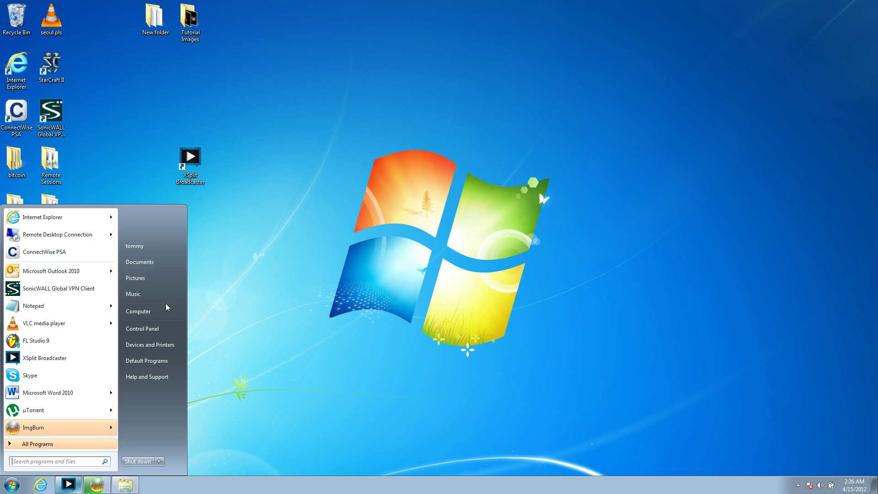
pyautogui.click(151, 311)
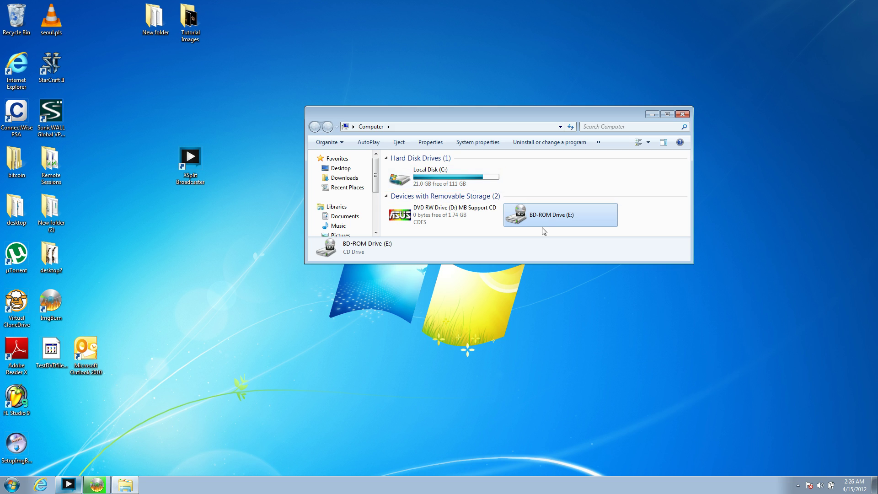
pyautogui.click(631, 218)
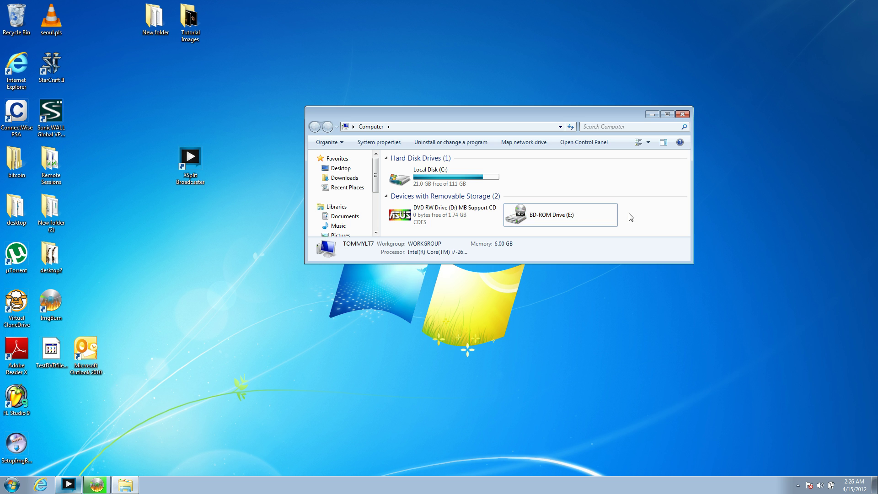
pyautogui.click(683, 113)
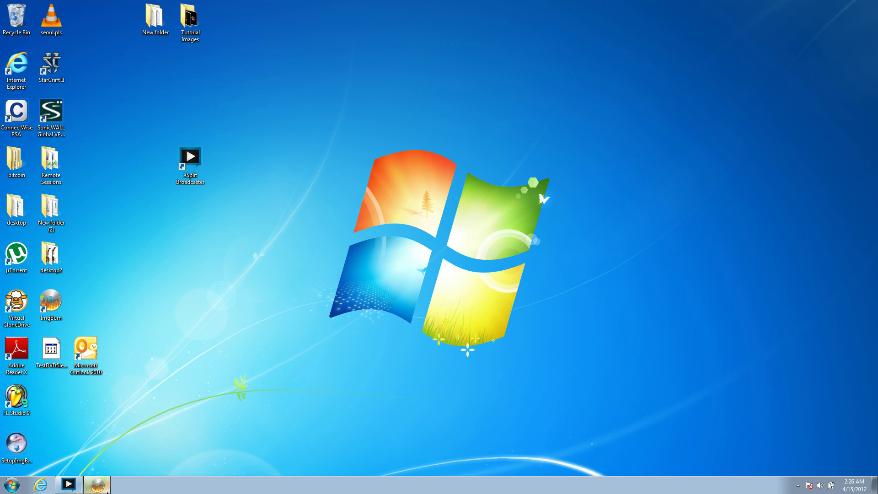
# - Wait for the MB Support CD to finish reading into TestDVDfile.iso, confirm the success message, then exit ImgBurn
pyautogui.click(96, 485)
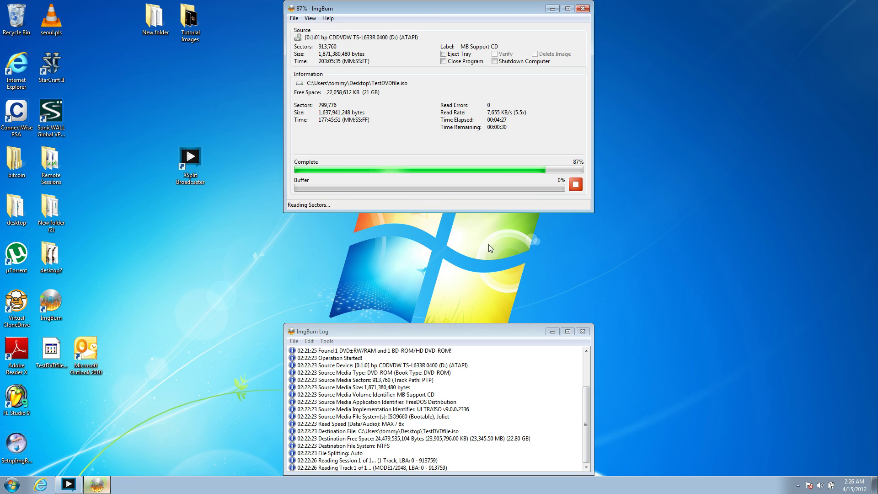
pyautogui.click(552, 9)
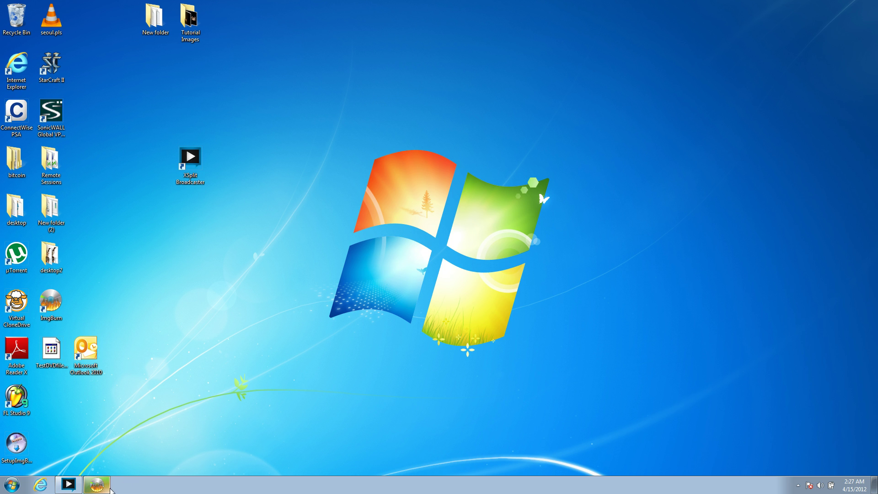
pyautogui.click(97, 484)
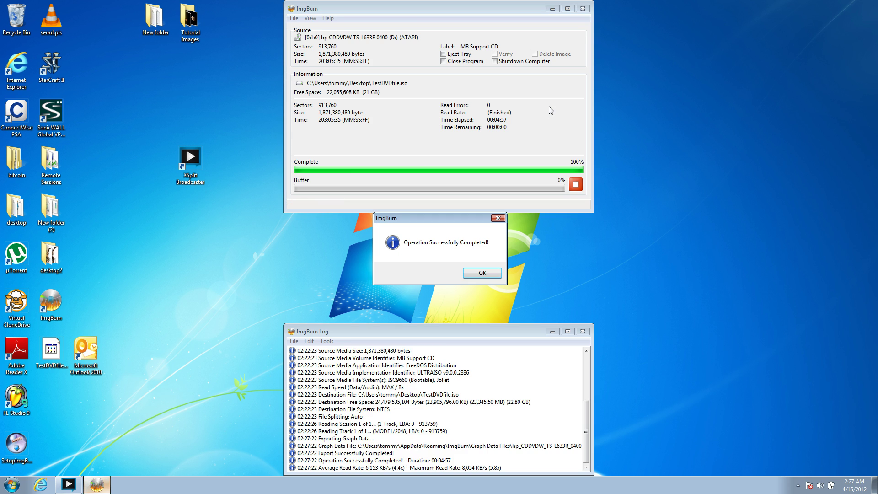
pyautogui.click(481, 273)
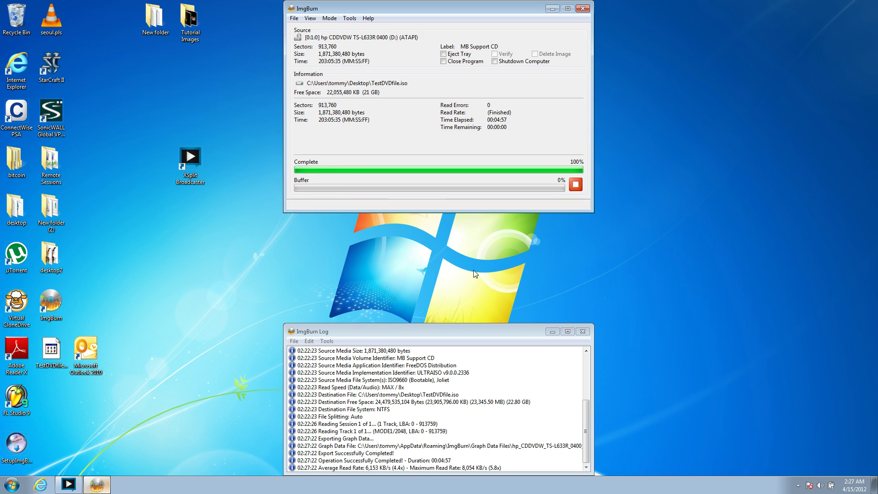
pyautogui.moveTo(380, 11); pyautogui.dragTo(451, 51)
pyautogui.click(654, 48)
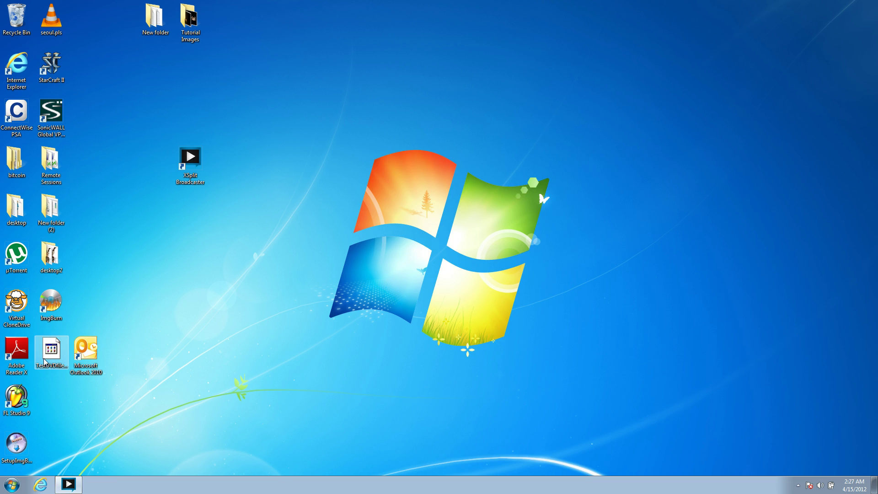
# - Relaunch ImgBurn in 'Write image file to disc' mode with TestDVDfile.iso from the Desktop as source
pyautogui.doubleClick(51, 301)
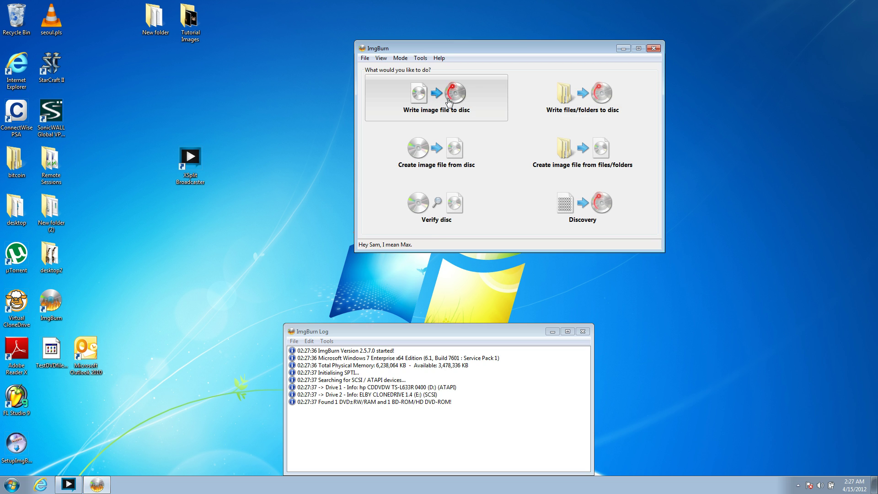
pyautogui.click(425, 106)
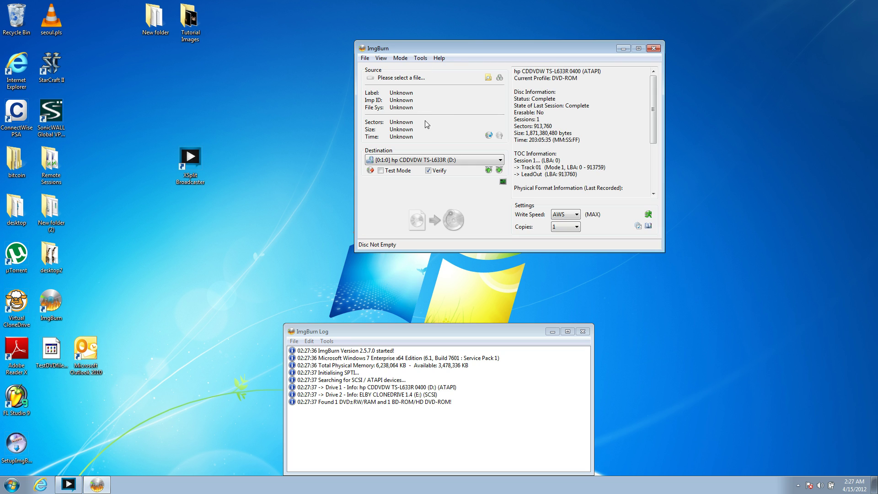
pyautogui.click(488, 77)
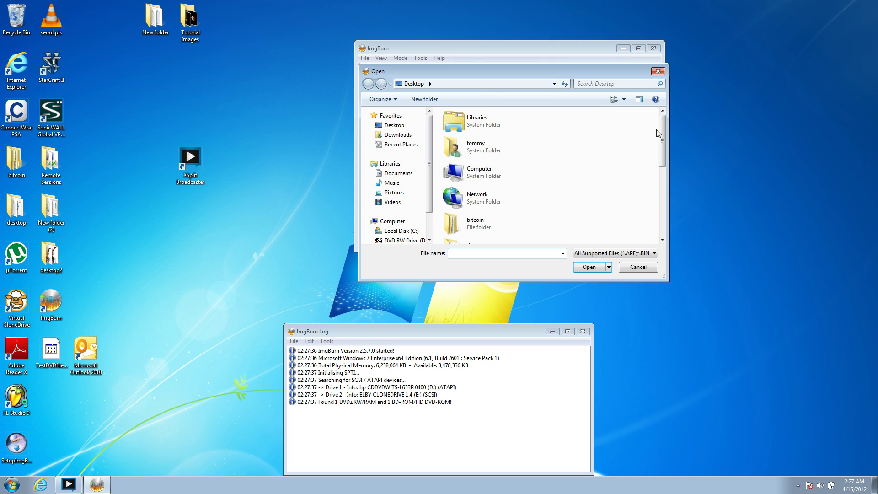
pyautogui.moveTo(660, 133); pyautogui.dragTo(662, 205)
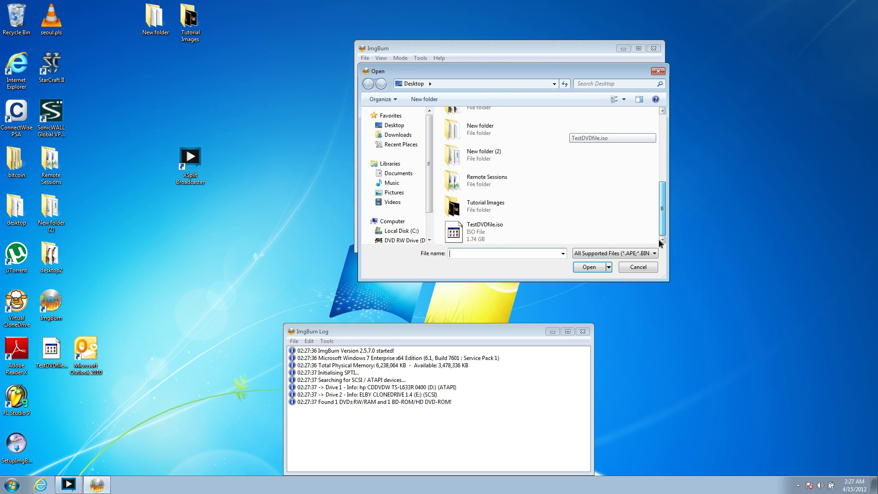
pyautogui.click(498, 233)
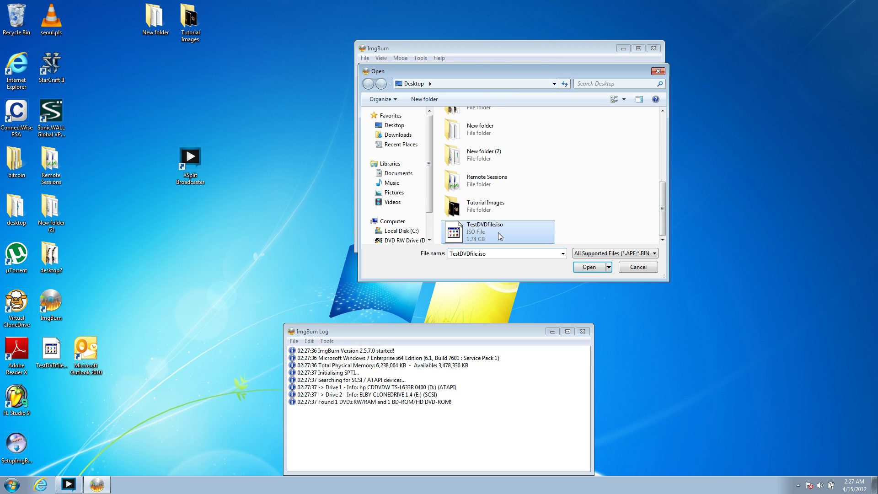
pyautogui.click(589, 269)
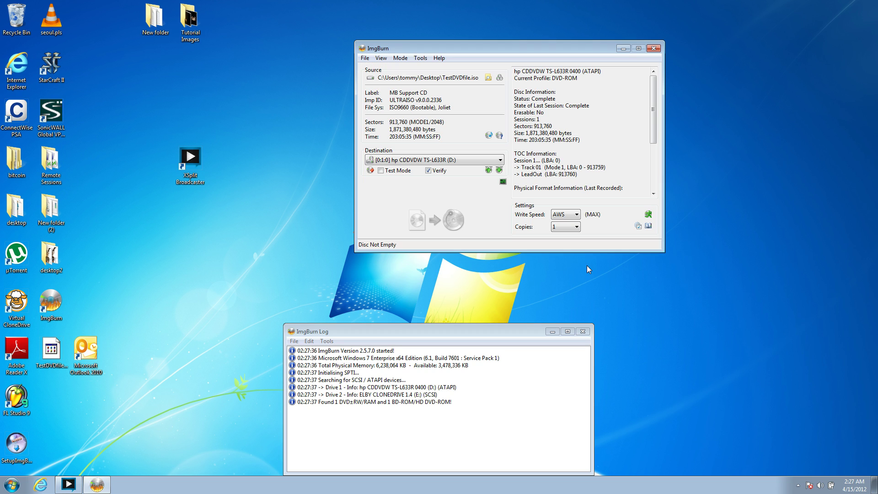
# - Uncheck Verify in the Destination section so the disc isn't checked after burning
pyautogui.click(428, 171)
pyautogui.click(315, 149)
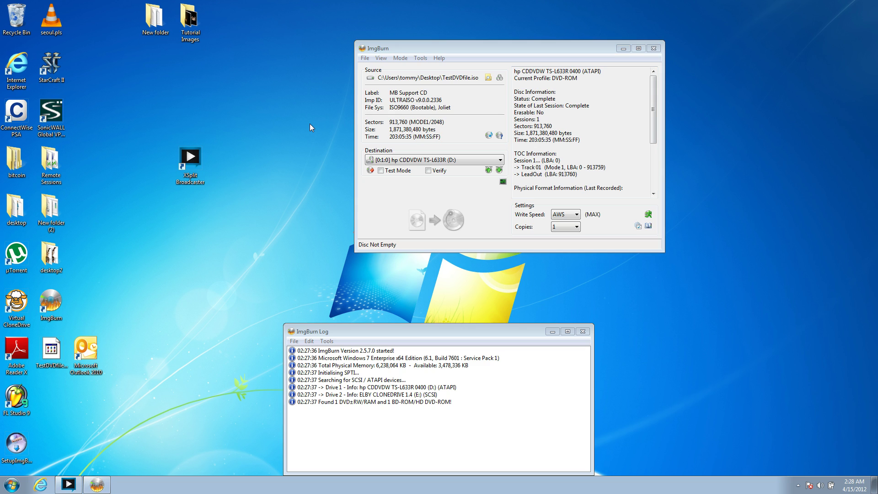